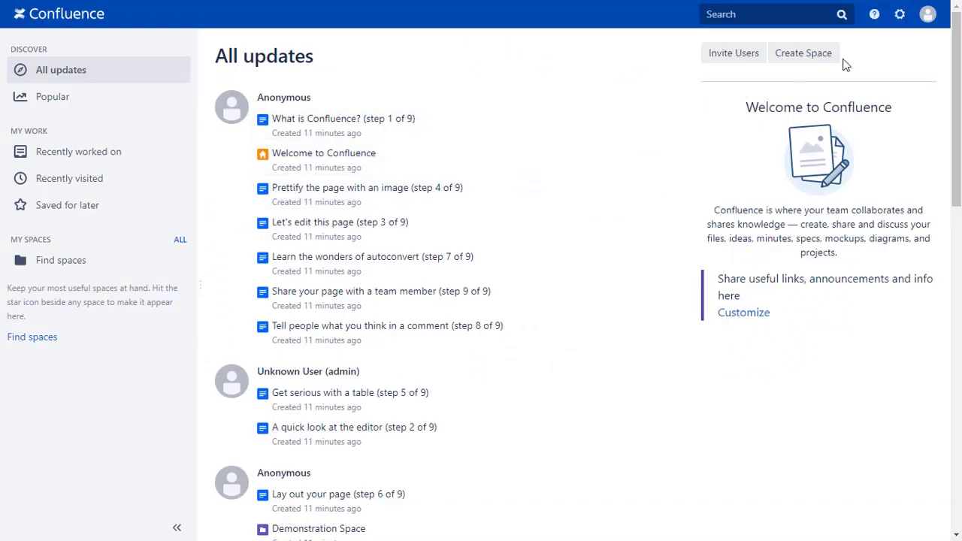
- From Manage apps, search the Marketplace under Find new apps for 'oauth sso'
{"action": "left_click", "coordinate": [902, 21]}
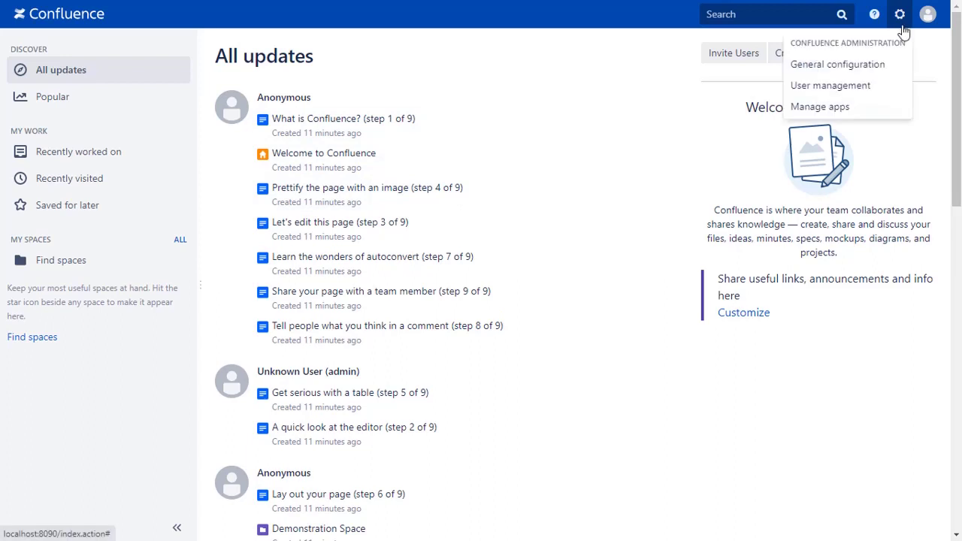
{"action": "left_click", "coordinate": [821, 106]}
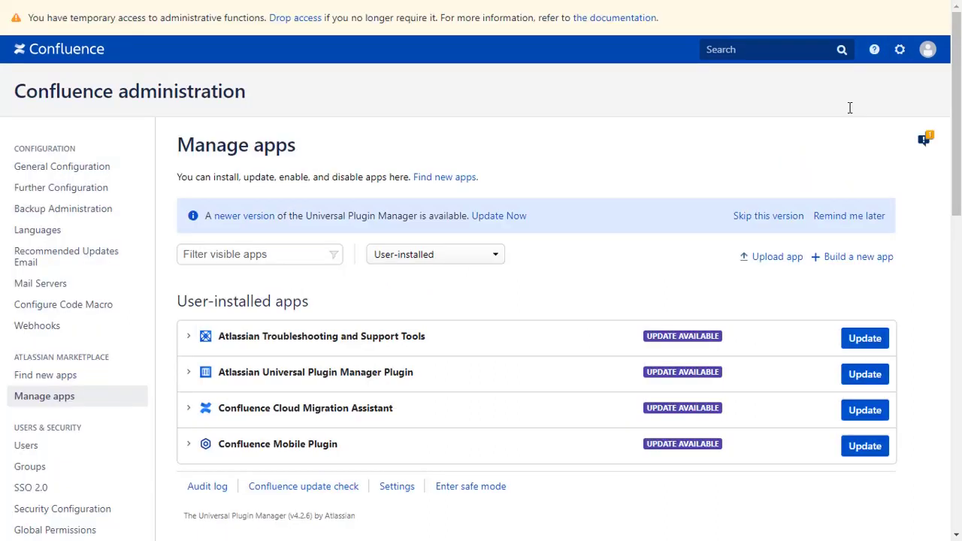
{"action": "left_click", "coordinate": [75, 378]}
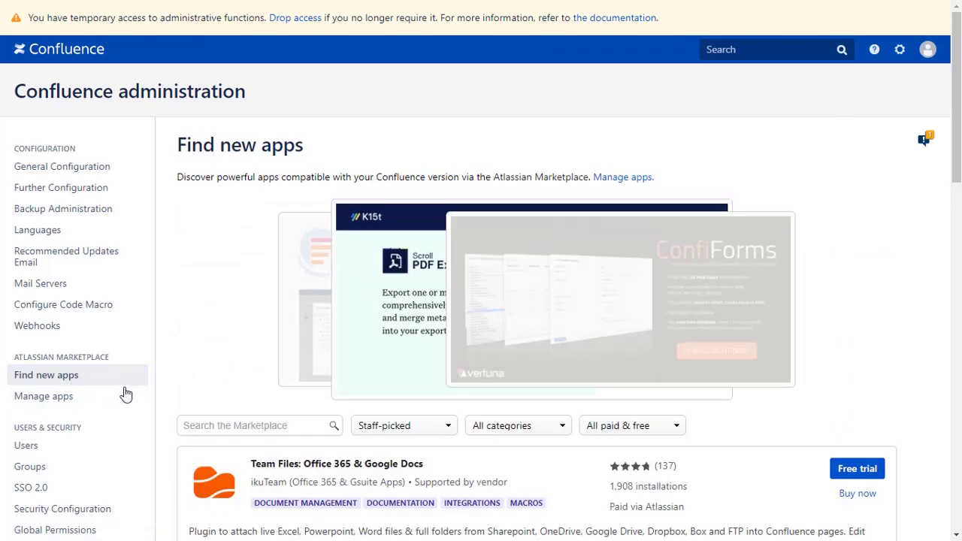
{"action": "left_click", "coordinate": [203, 425]}
{"action": "type", "text": "oauth sso"}
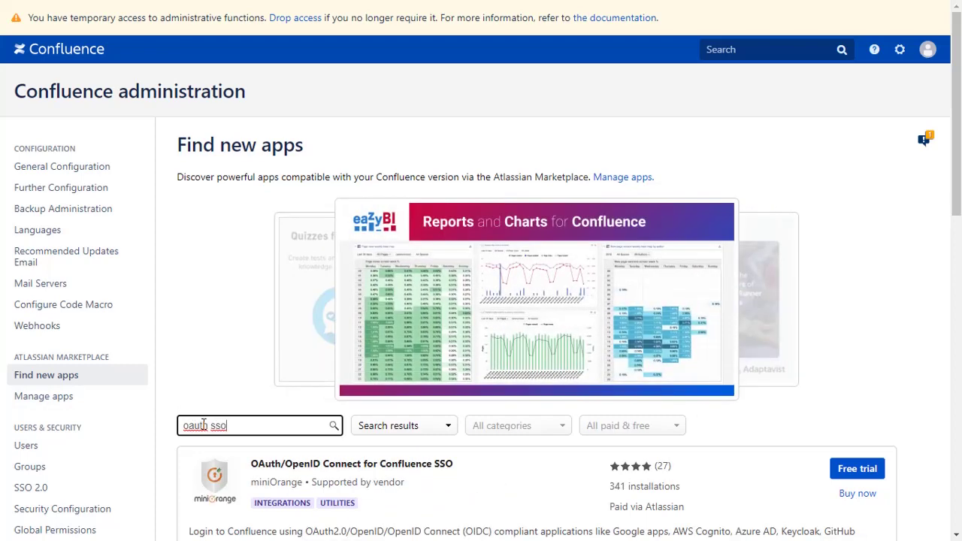
{"action": "scroll", "coordinate": [203, 425], "scroll_direction": "down", "scroll_amount": 1}
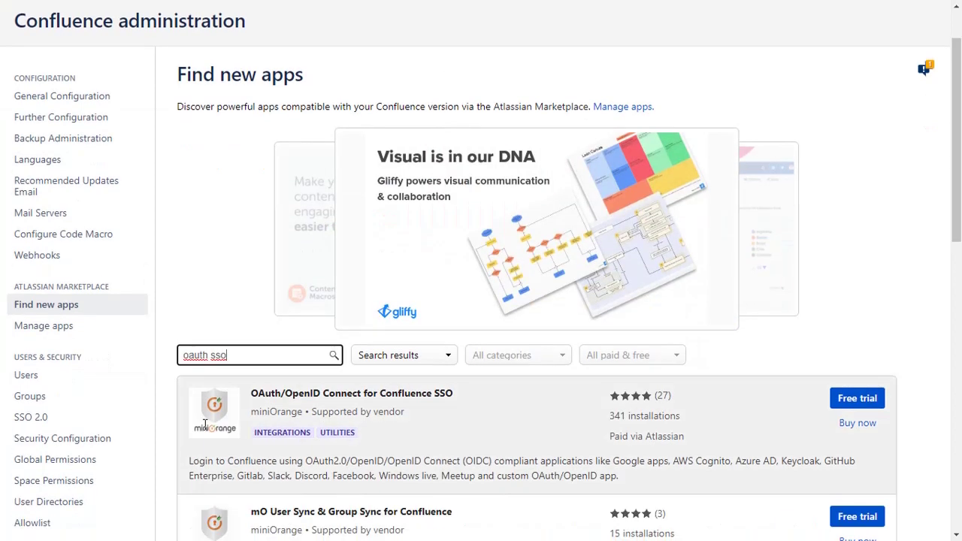
- Start the free trial of OAuth/OpenID Connect for Confluence SSO and accept the install
{"action": "left_click", "coordinate": [835, 397]}
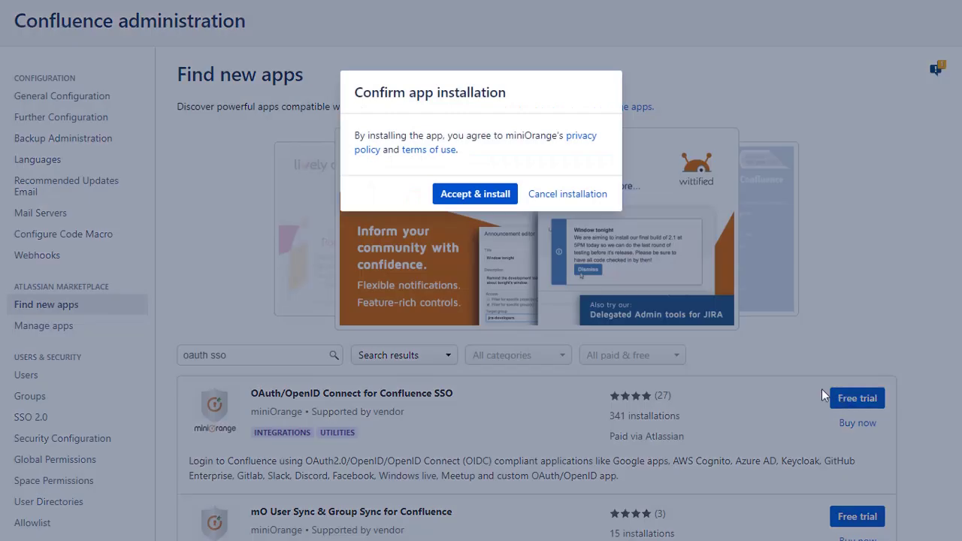
{"action": "left_click", "coordinate": [484, 194]}
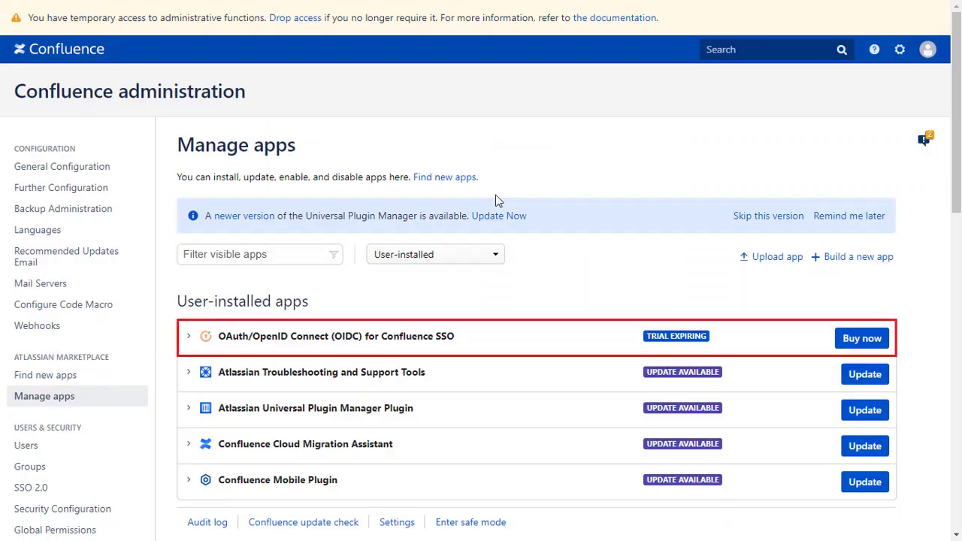
{"action": "scroll", "coordinate": [495, 200], "scroll_direction": "down", "scroll_amount": 5}
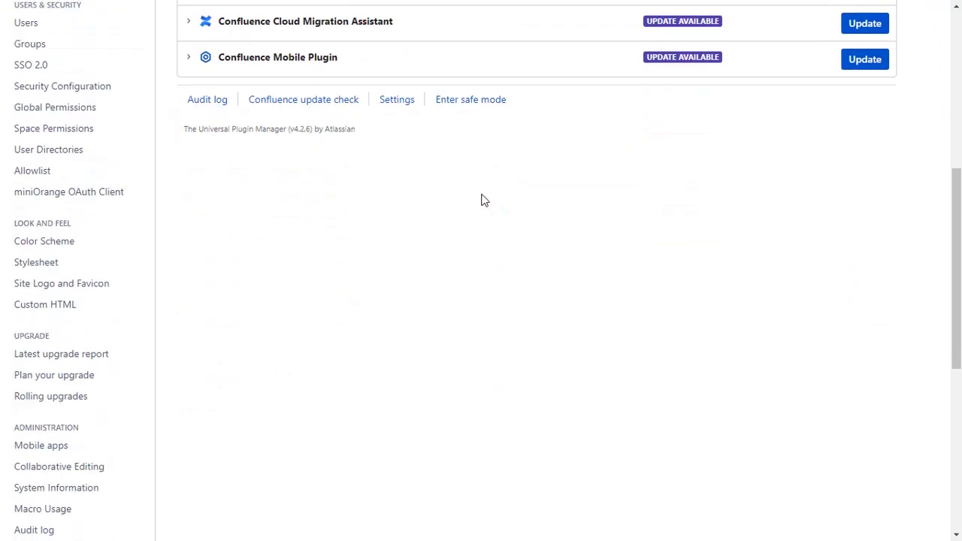
- Select OKTA as the application in miniOrange OAuth Client and bring up its setup guide
{"action": "left_click", "coordinate": [120, 193]}
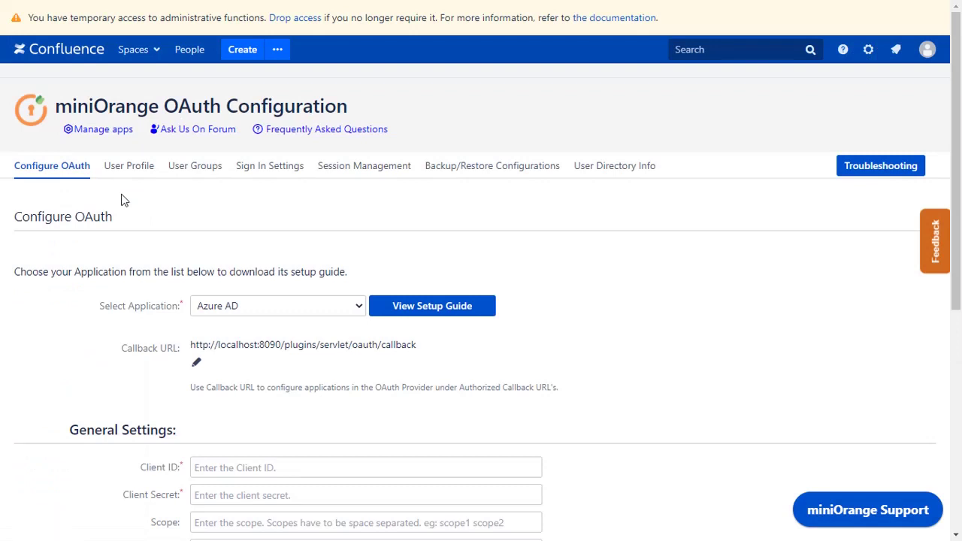
{"action": "left_click", "coordinate": [238, 308]}
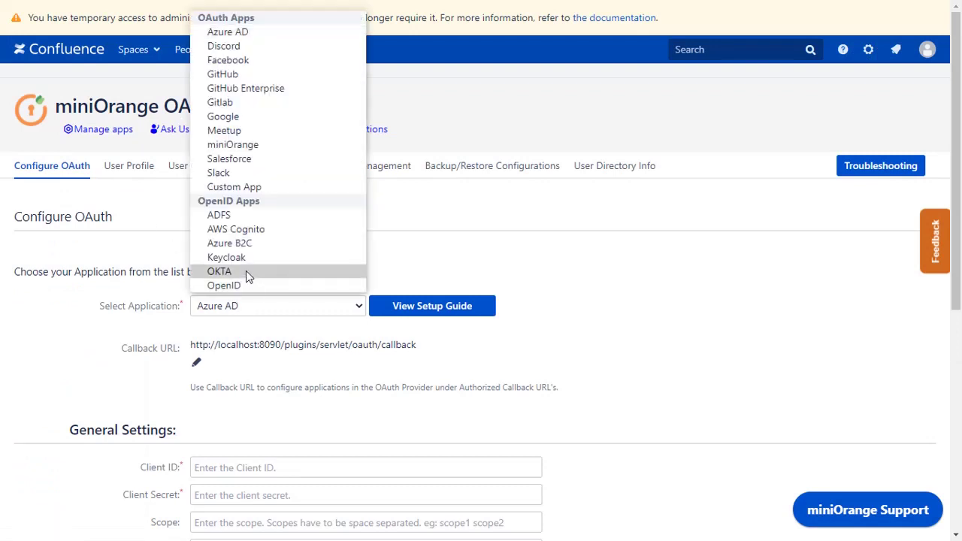
{"action": "left_click", "coordinate": [245, 270]}
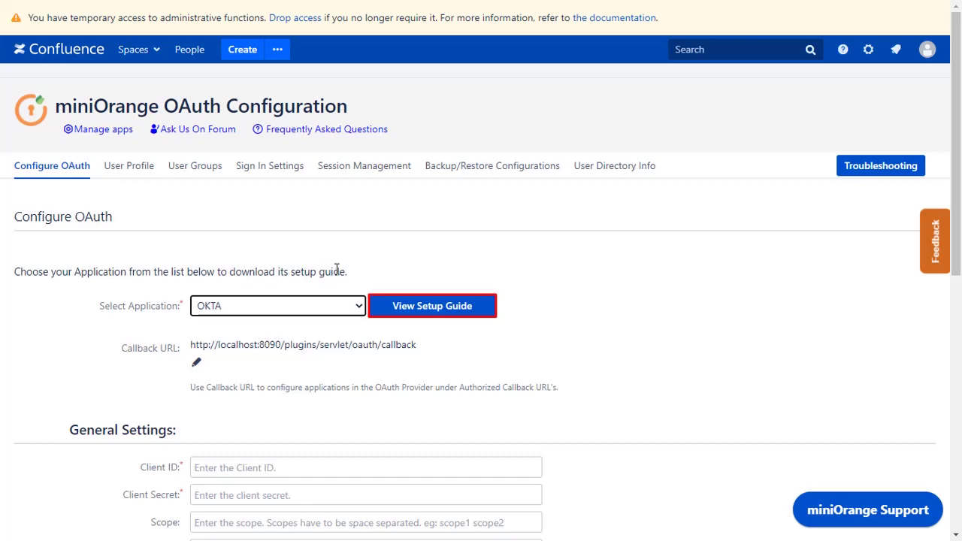
{"action": "left_click", "coordinate": [420, 308]}
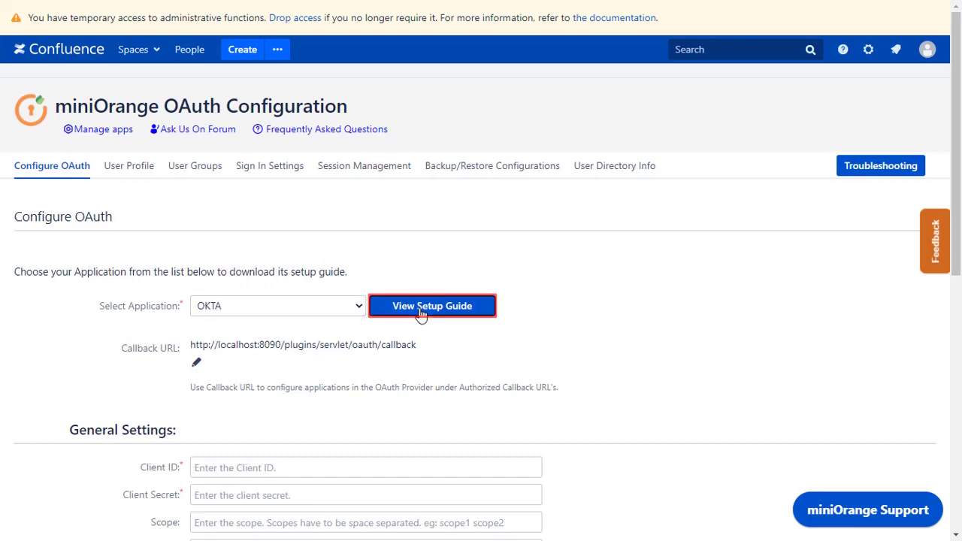
- Scroll the miniOrange Okta guide down to Step 1: Setup Okta as OAuth Provider
{"action": "scroll", "coordinate": [420, 314], "scroll_direction": "down", "scroll_amount": 12}
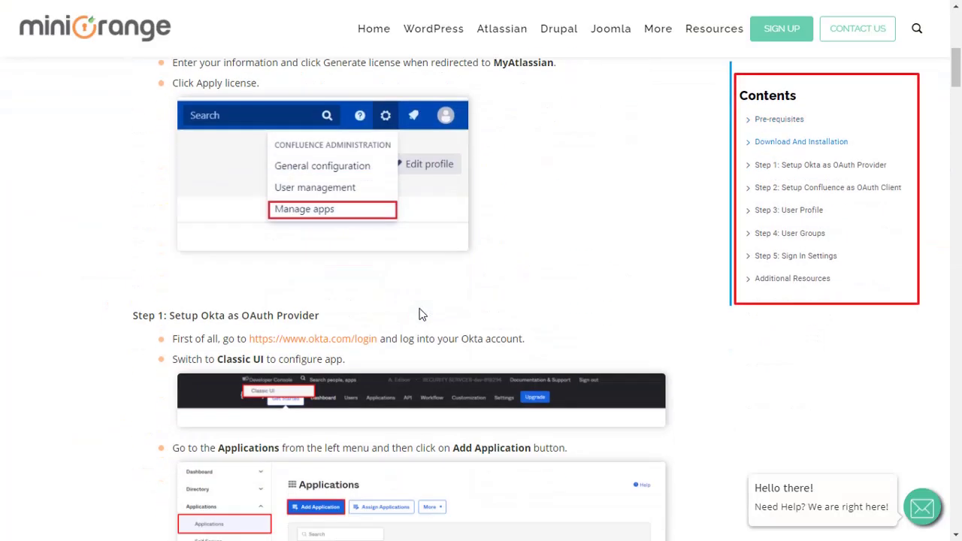
{"action": "scroll", "coordinate": [420, 314], "scroll_direction": "down", "scroll_amount": 2}
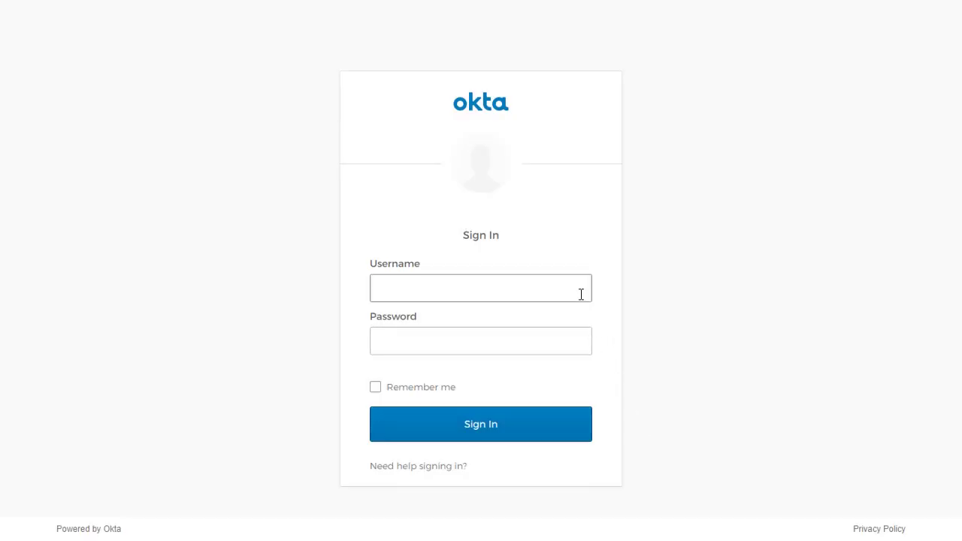
- Sign in to Okta with the account e-mail and password, then switch to the Classic UI
{"action": "left_click", "coordinate": [581, 294]}
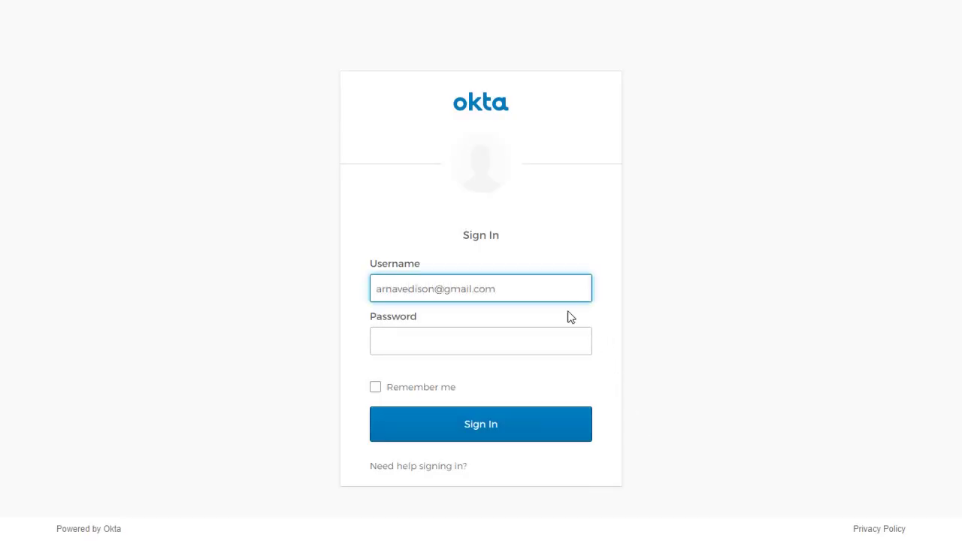
{"action": "left_click", "coordinate": [559, 343]}
{"action": "type", "text": "•••••••••••"}
{"action": "left_click", "coordinate": [496, 430]}
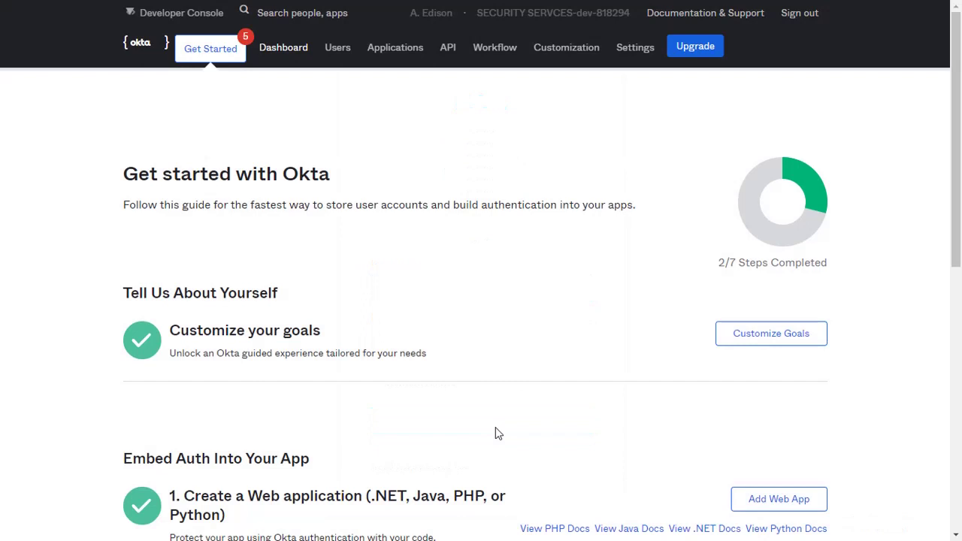
{"action": "left_click", "coordinate": [206, 20]}
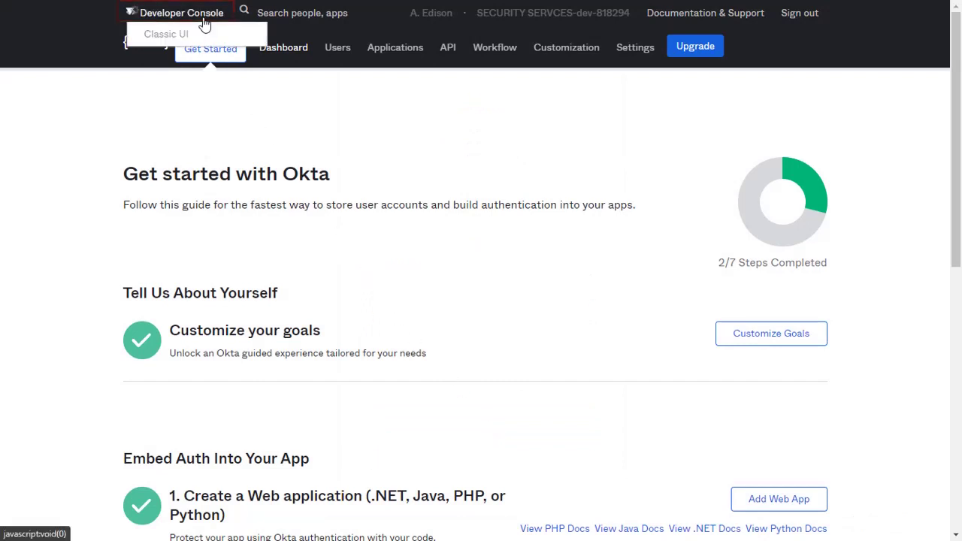
{"action": "left_click", "coordinate": [191, 38]}
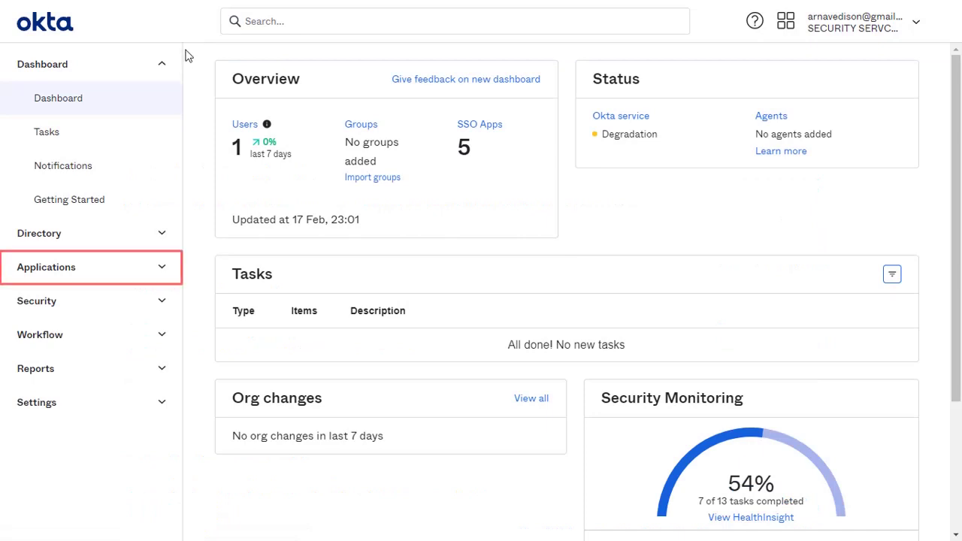
- Begin a new custom Okta Web app integration using OpenID Connect sign-on
{"action": "left_click", "coordinate": [154, 269]}
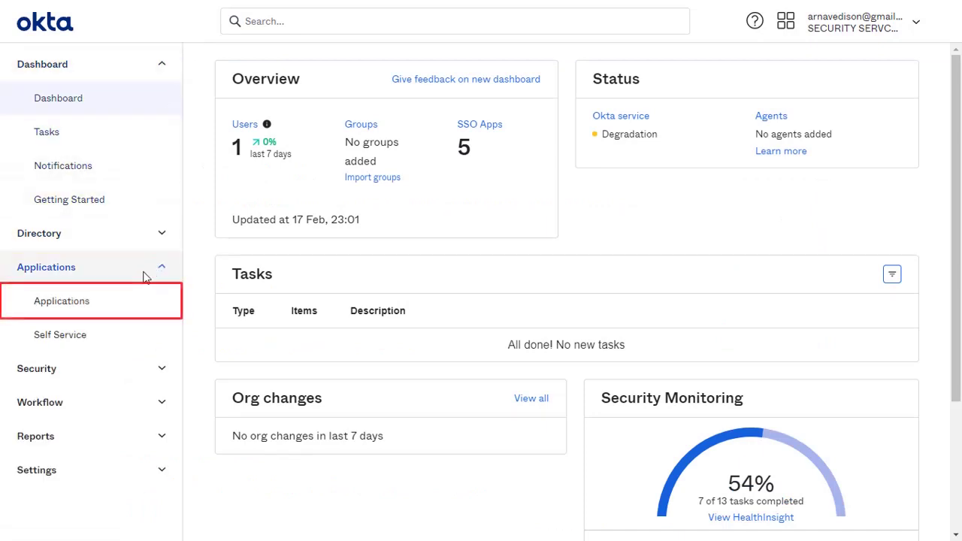
{"action": "left_click", "coordinate": [87, 303]}
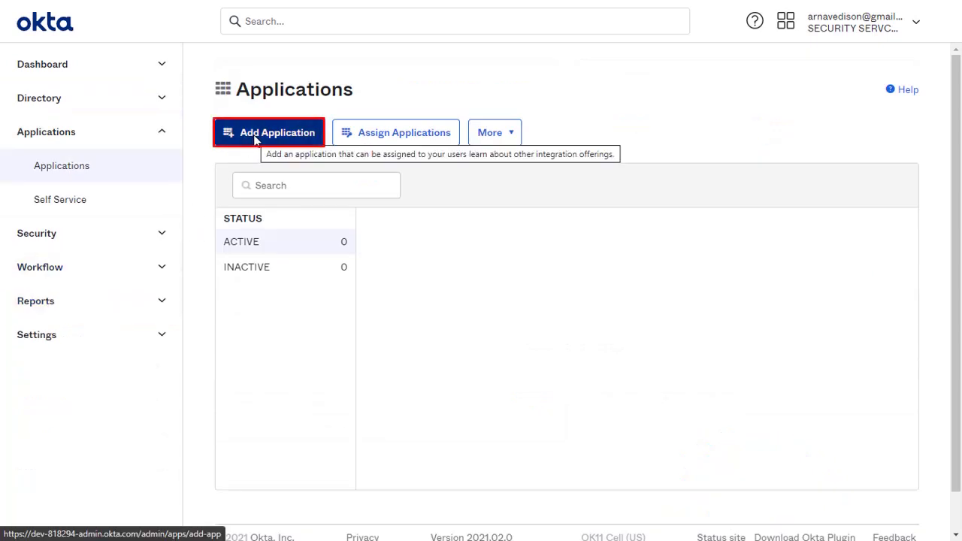
{"action": "left_click", "coordinate": [253, 135]}
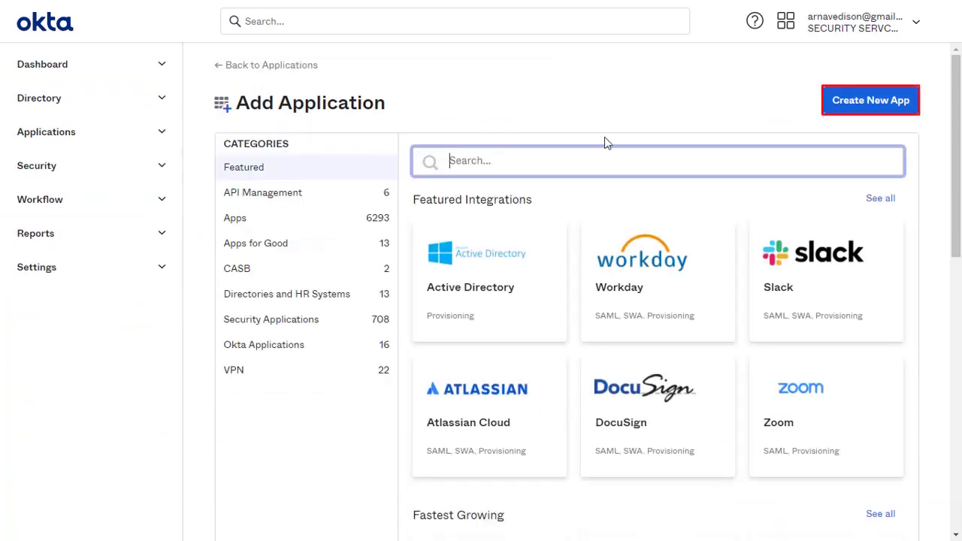
{"action": "left_click", "coordinate": [839, 104]}
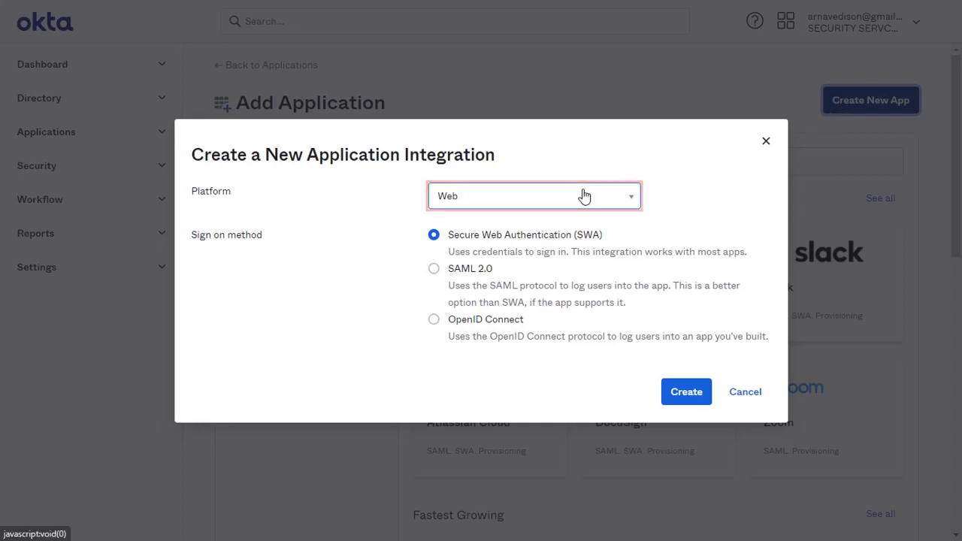
{"action": "left_click", "coordinate": [434, 320]}
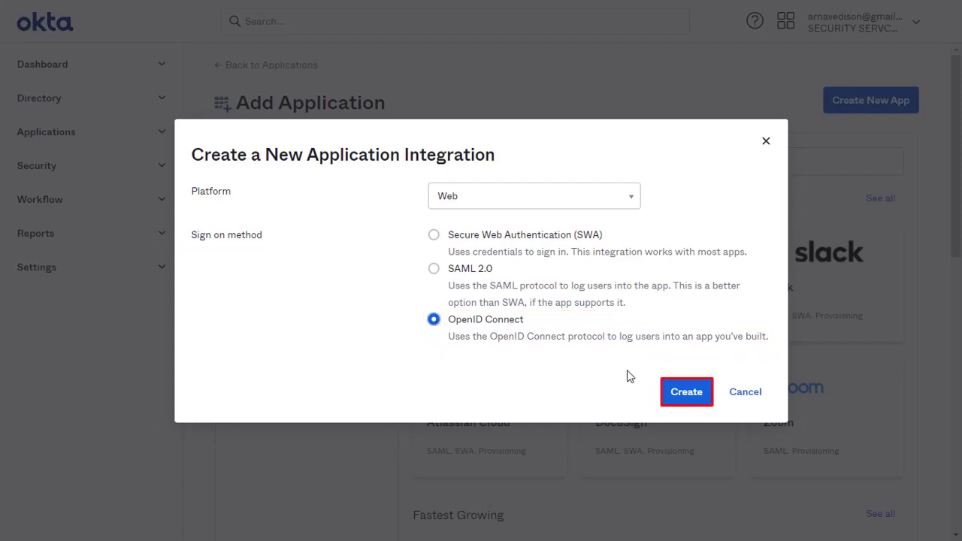
- Name the new OpenID Connect web app 'Confluence OAuth'
{"action": "left_click", "coordinate": [680, 400]}
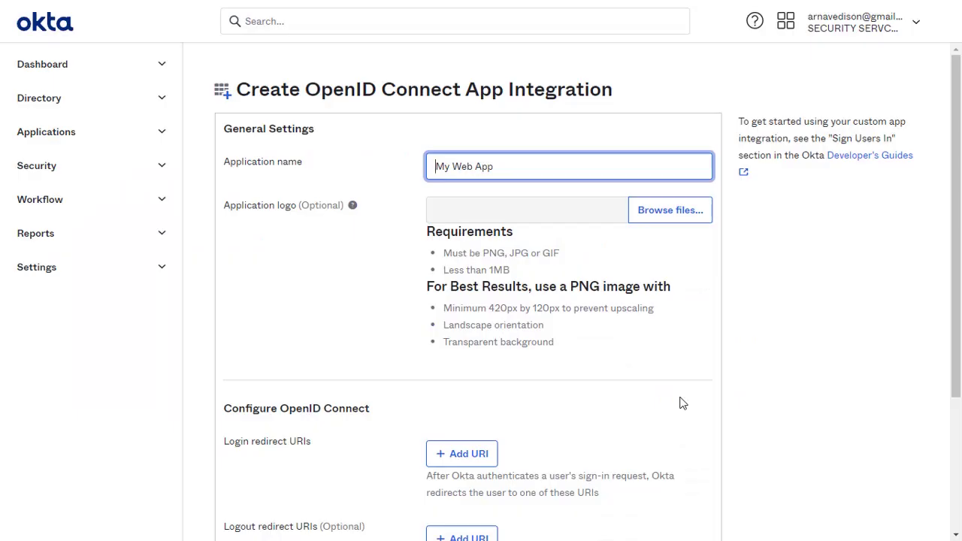
{"action": "key", "text": "ctrl+a"}
{"action": "type", "text": "Confluence OAuth"}
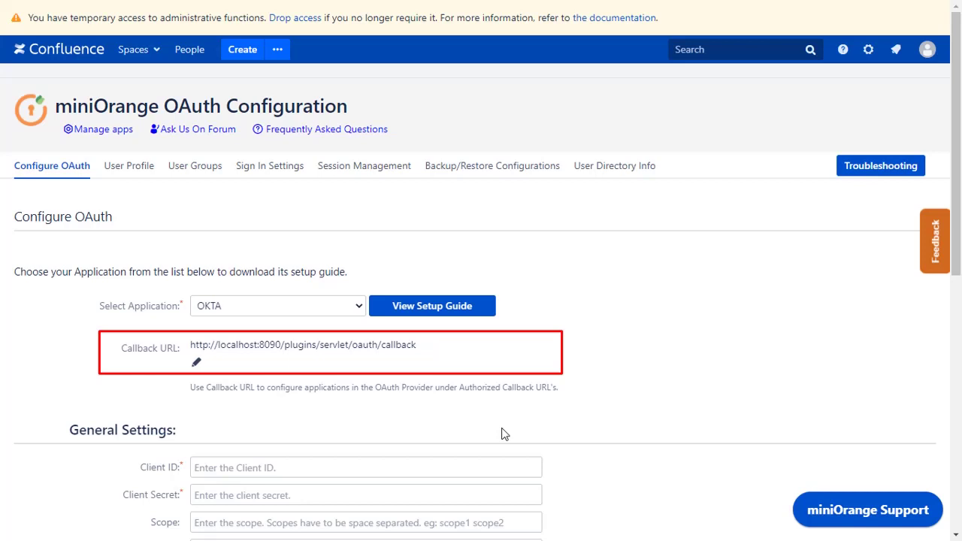
- Add the Confluence callback URL as a login redirect URI and save the integration
{"action": "left_click", "coordinate": [396, 344]}
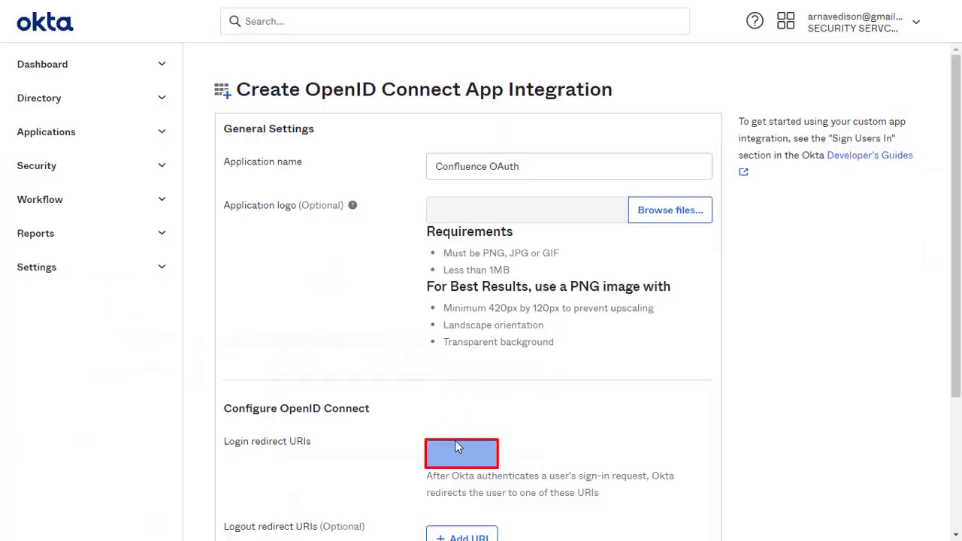
{"action": "left_click", "coordinate": [461, 453]}
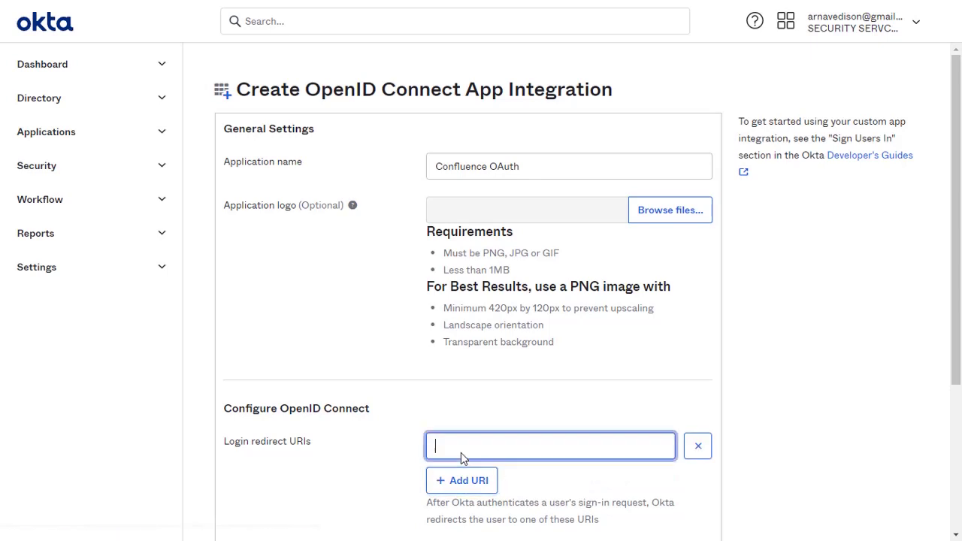
{"action": "key", "text": "ctrl+v"}
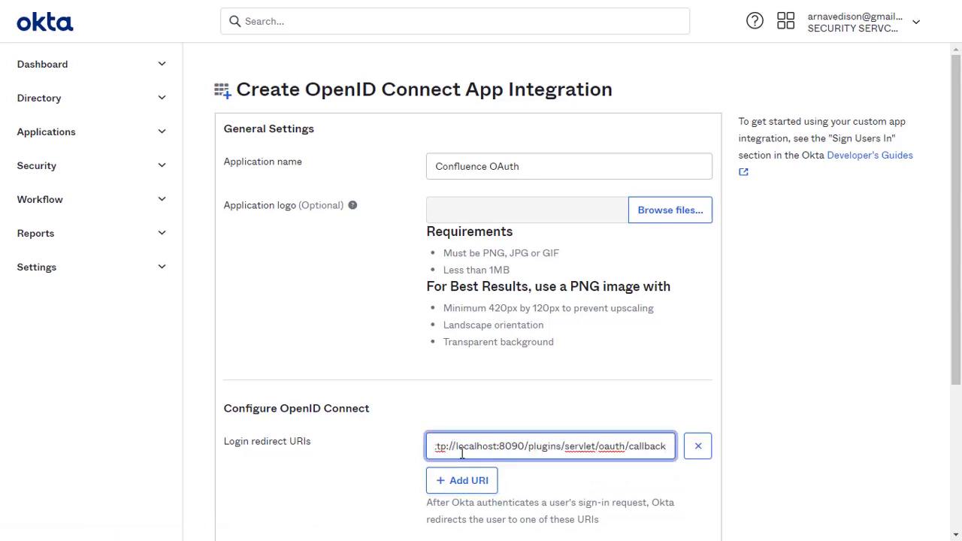
{"action": "scroll", "coordinate": [461, 451], "scroll_direction": "down", "scroll_amount": 3}
{"action": "left_click", "coordinate": [622, 432]}
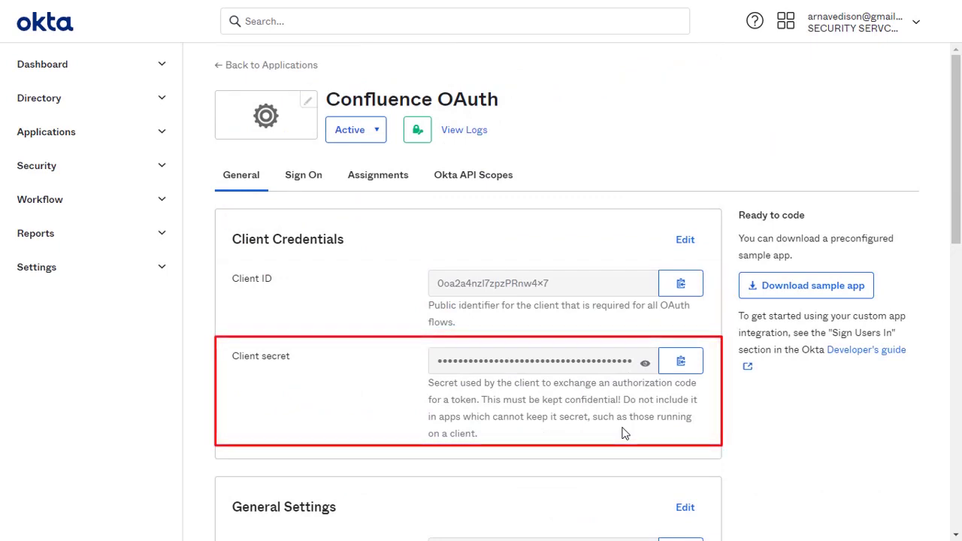
- Assign the Confluence OAuth app to the single listed Okta user and finish
{"action": "left_click", "coordinate": [392, 181]}
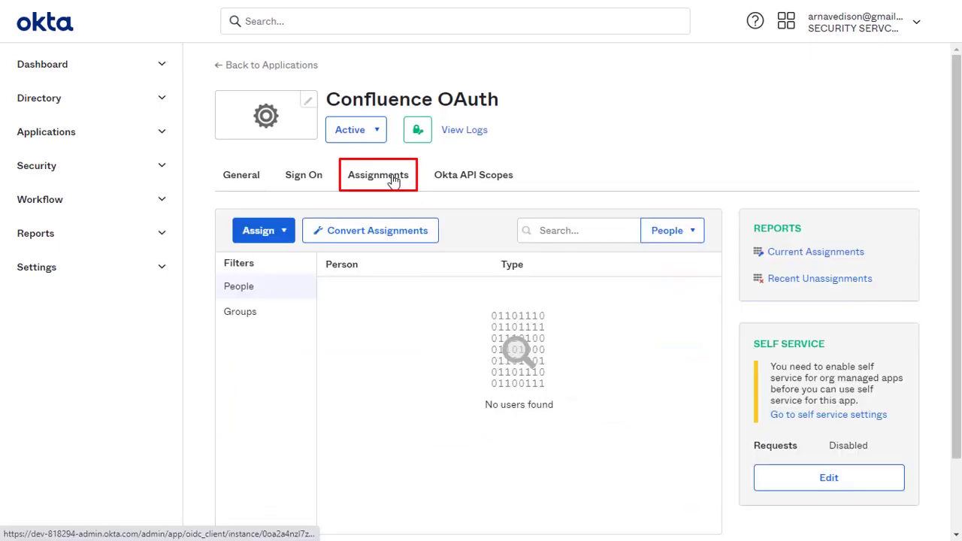
{"action": "left_click", "coordinate": [272, 232]}
{"action": "left_click", "coordinate": [293, 258]}
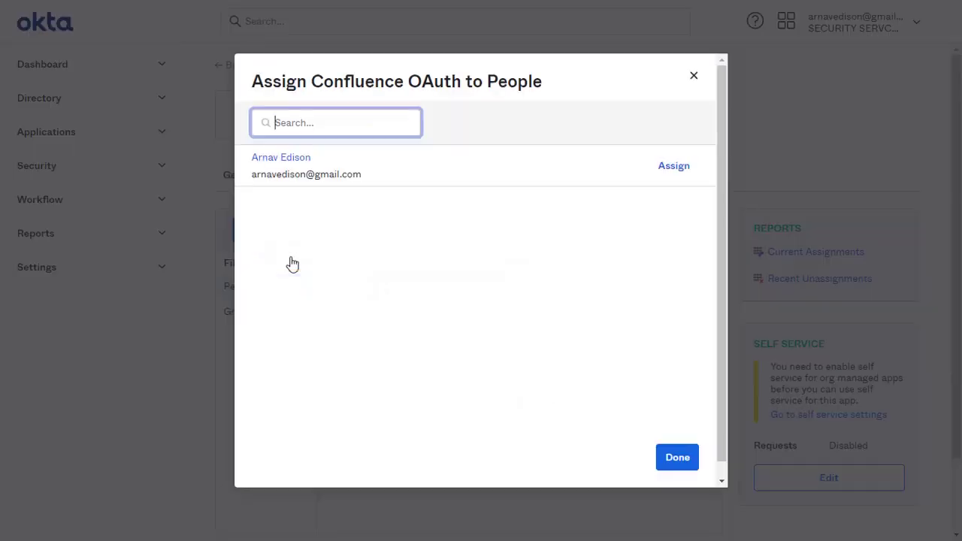
{"action": "left_click", "coordinate": [672, 168]}
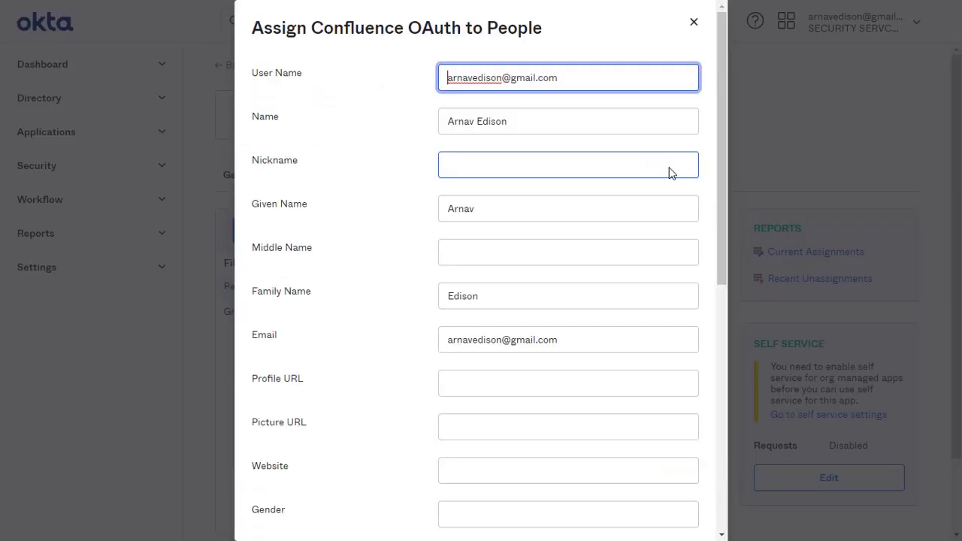
{"action": "scroll", "coordinate": [670, 172], "scroll_direction": "down", "scroll_amount": 6}
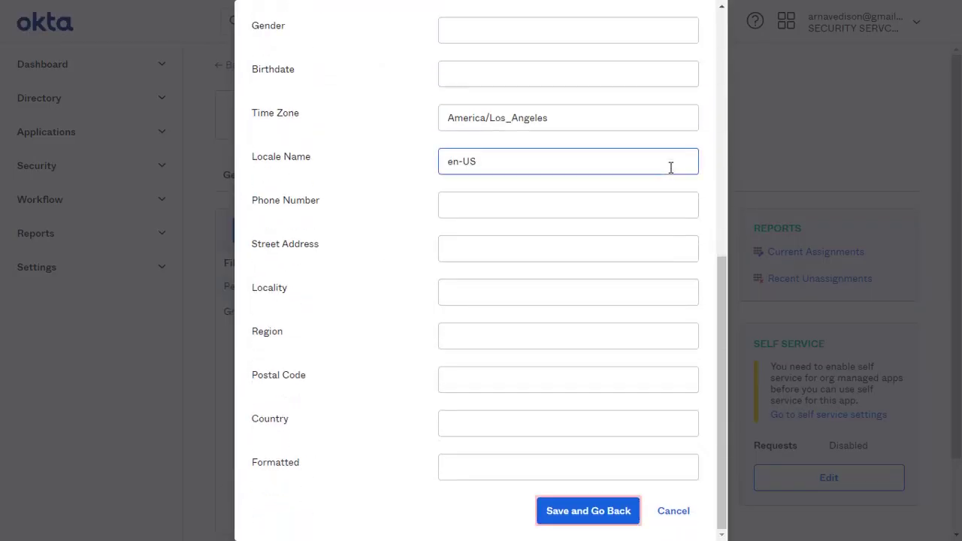
{"action": "left_click", "coordinate": [617, 519]}
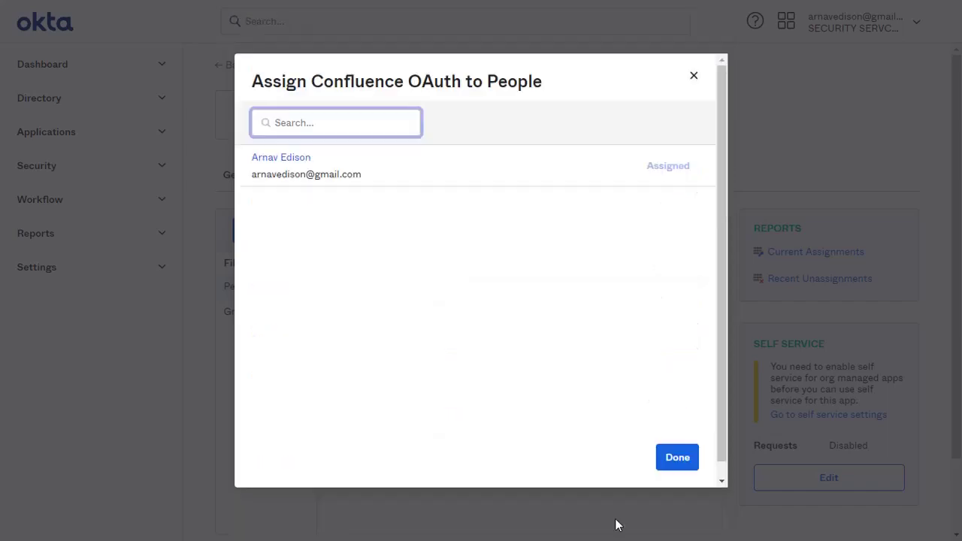
{"action": "left_click", "coordinate": [665, 459]}
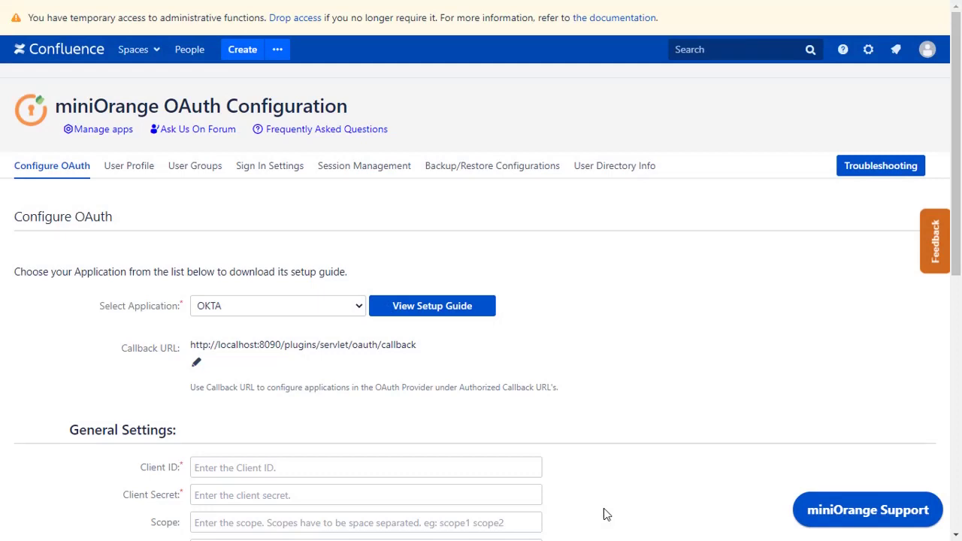
- Copy the Okta app's client ID into the plugin's Client ID field
{"action": "scroll", "coordinate": [606, 515], "scroll_direction": "down", "scroll_amount": 3}
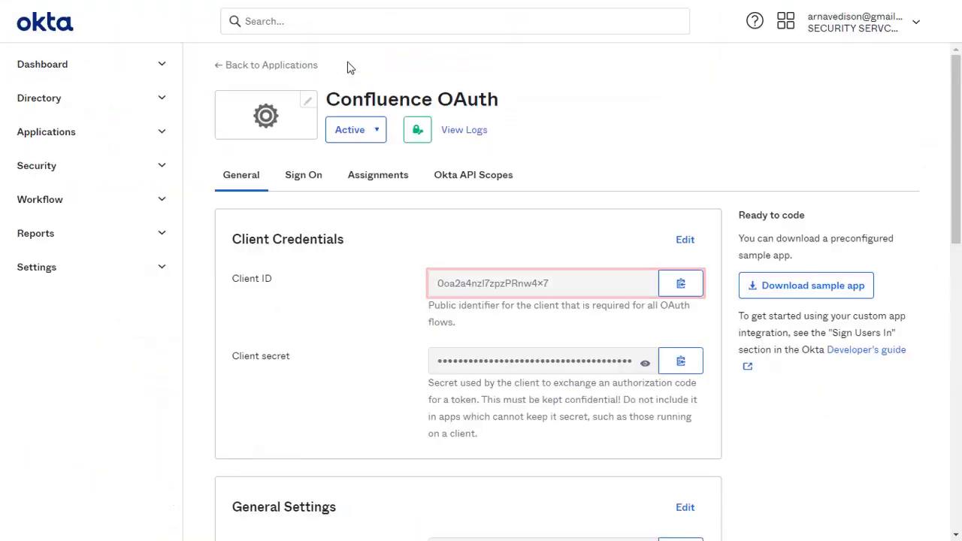
{"action": "left_click", "coordinate": [668, 299]}
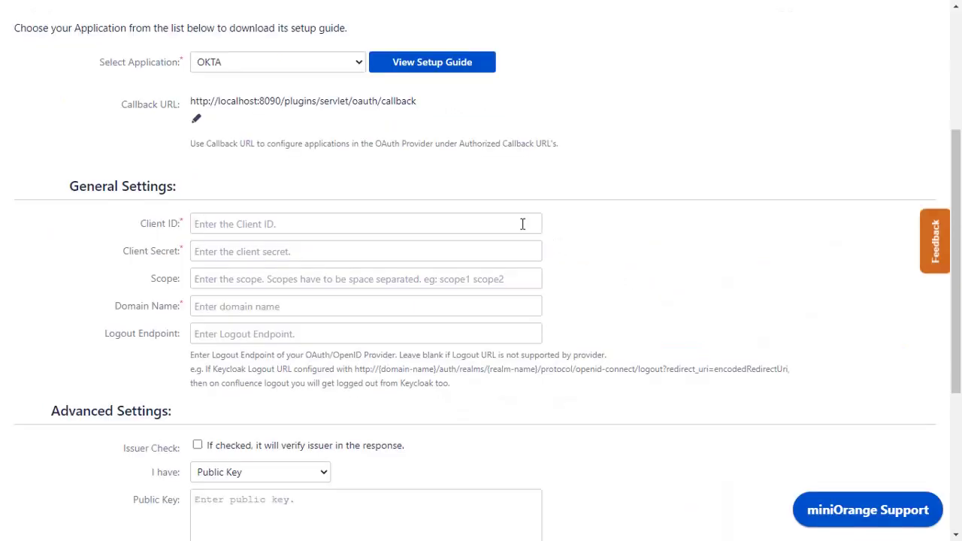
{"action": "left_click", "coordinate": [522, 224]}
{"action": "key", "text": "ctrl+v"}
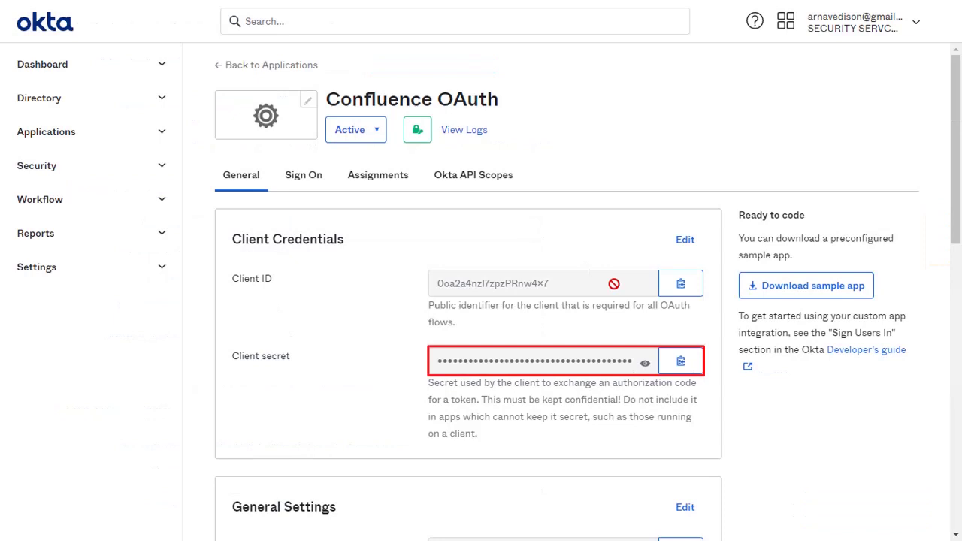
- Paste the Okta client secret into Client Secret and set Scope to 'openid profile email'
{"action": "left_click", "coordinate": [679, 363]}
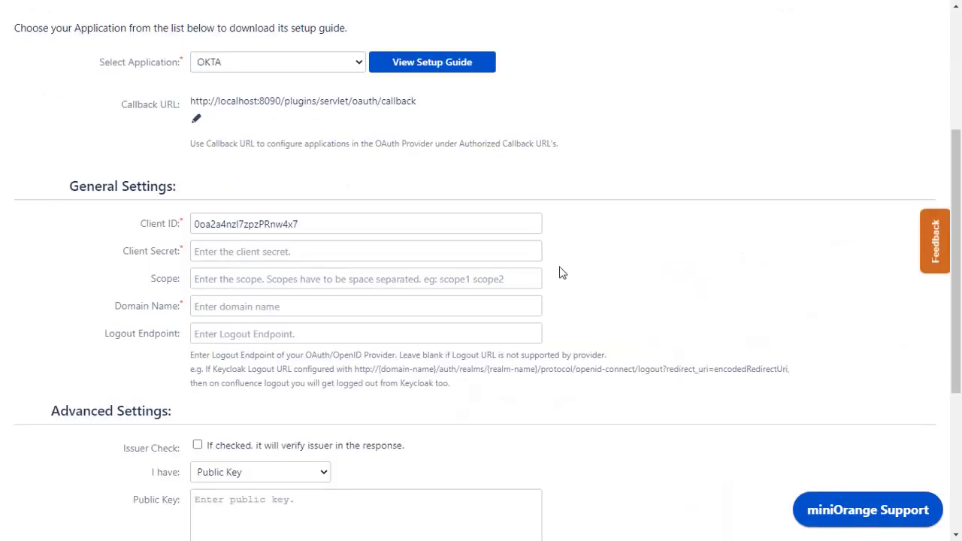
{"action": "left_click", "coordinate": [529, 244]}
{"action": "key", "text": "ctrl+v"}
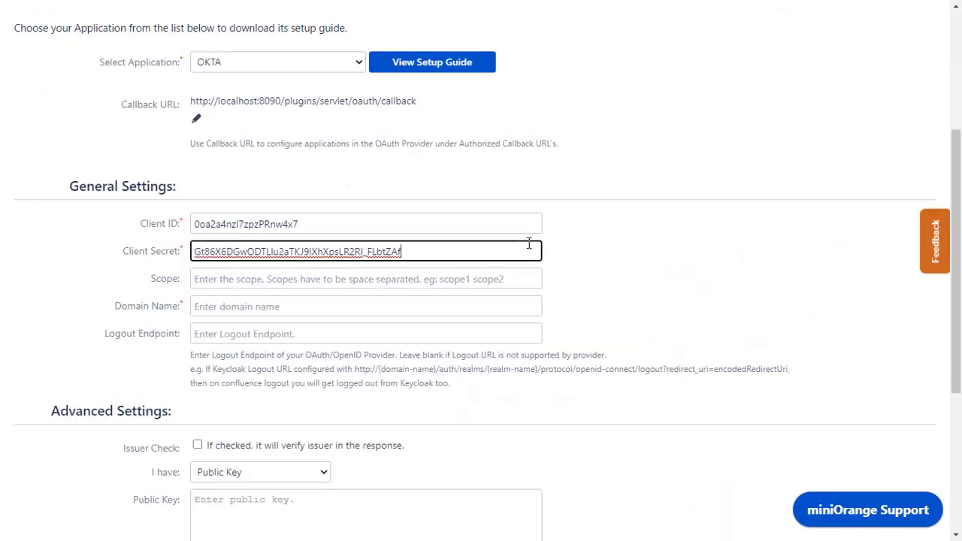
{"action": "left_click", "coordinate": [525, 276]}
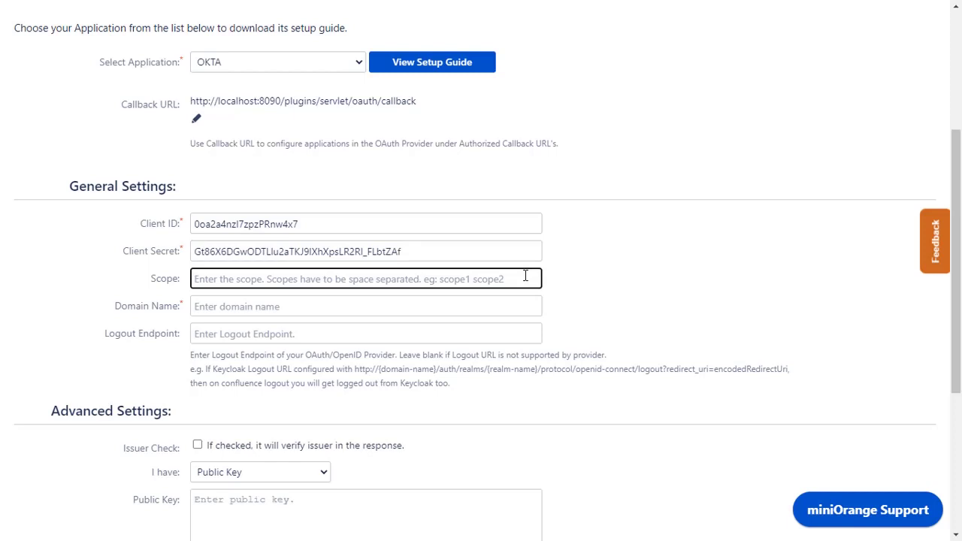
{"action": "type", "text": "openid profile email"}
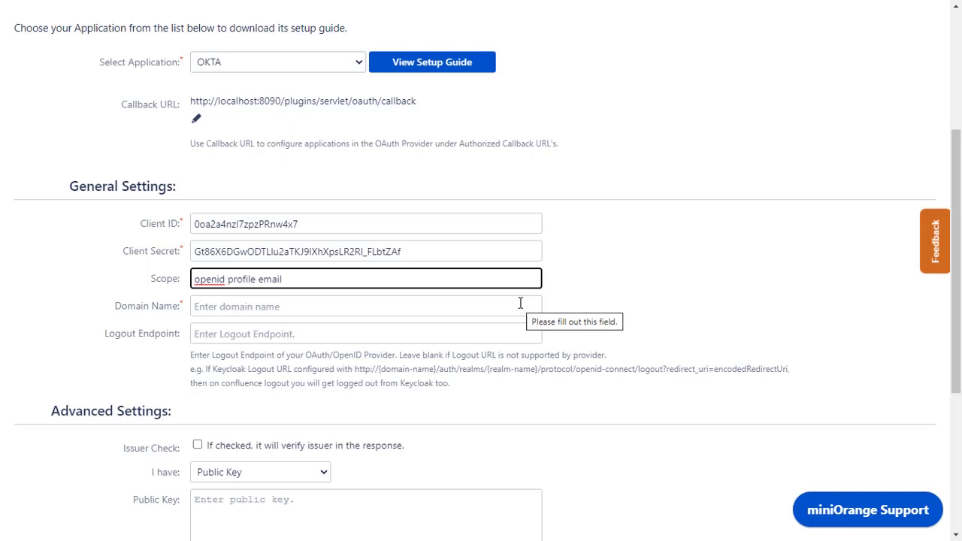
{"action": "key", "text": "ctrl+Tab"}
{"action": "scroll", "coordinate": [517, 323], "scroll_direction": "down", "scroll_amount": 4}
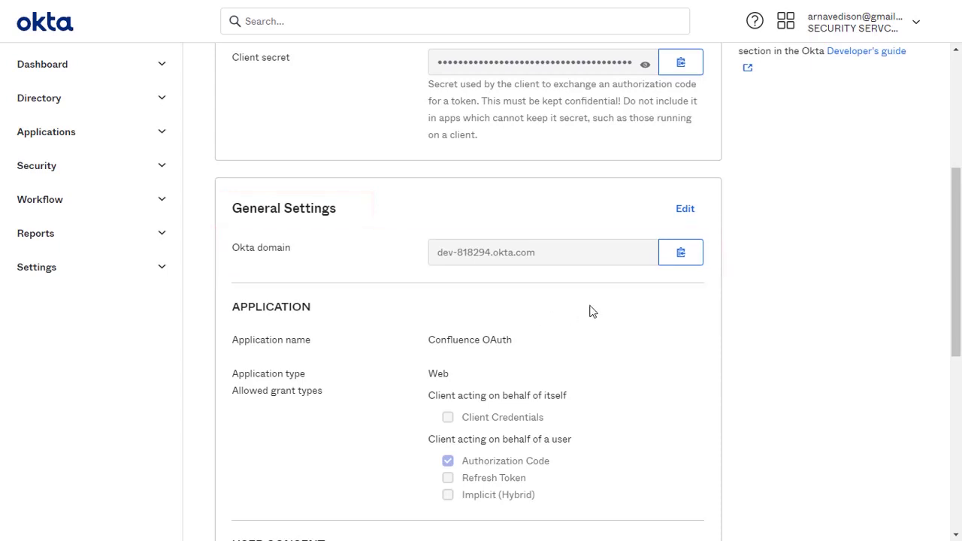
{"action": "left_click", "coordinate": [680, 254]}
{"action": "key", "text": "ctrl+Tab"}
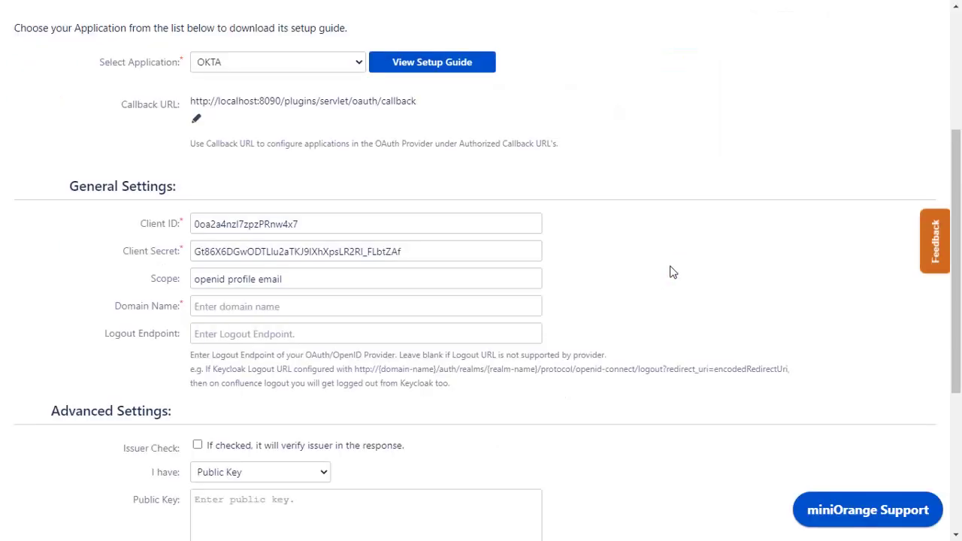
{"action": "left_click", "coordinate": [525, 308]}
{"action": "type", "text": "http"}
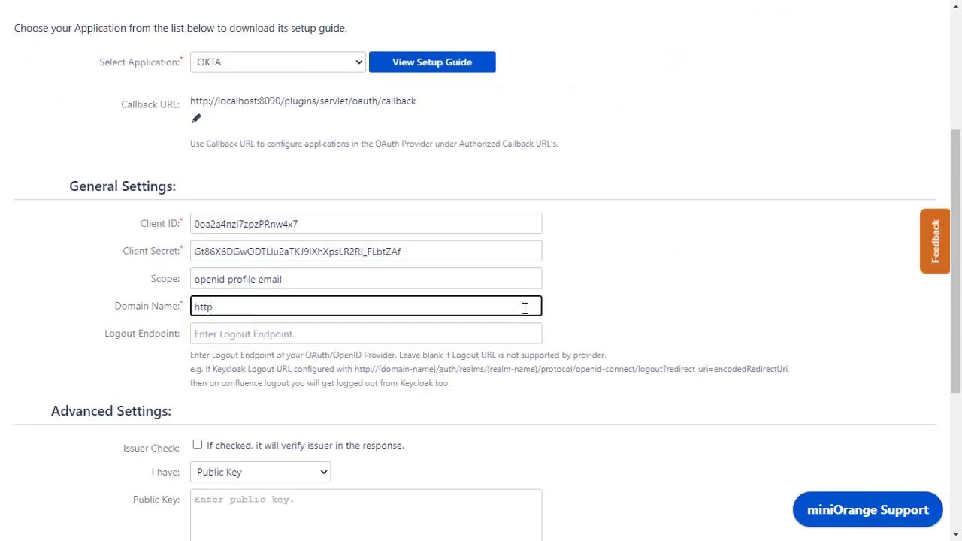
{"action": "type", "text": "s://"}
{"action": "key", "text": "ctrl+v"}
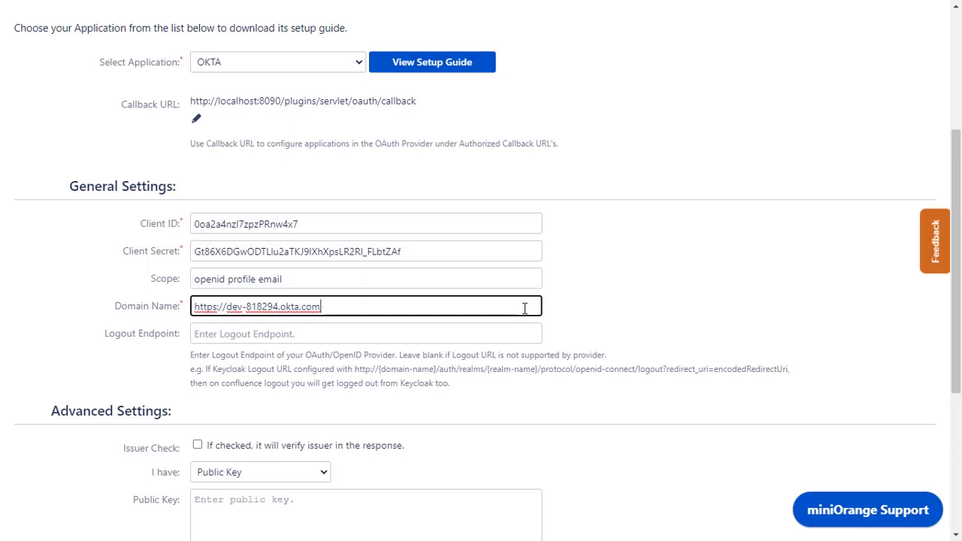
{"action": "left_click", "coordinate": [521, 334]}
{"action": "scroll", "coordinate": [522, 334], "scroll_direction": "down", "scroll_amount": 4}
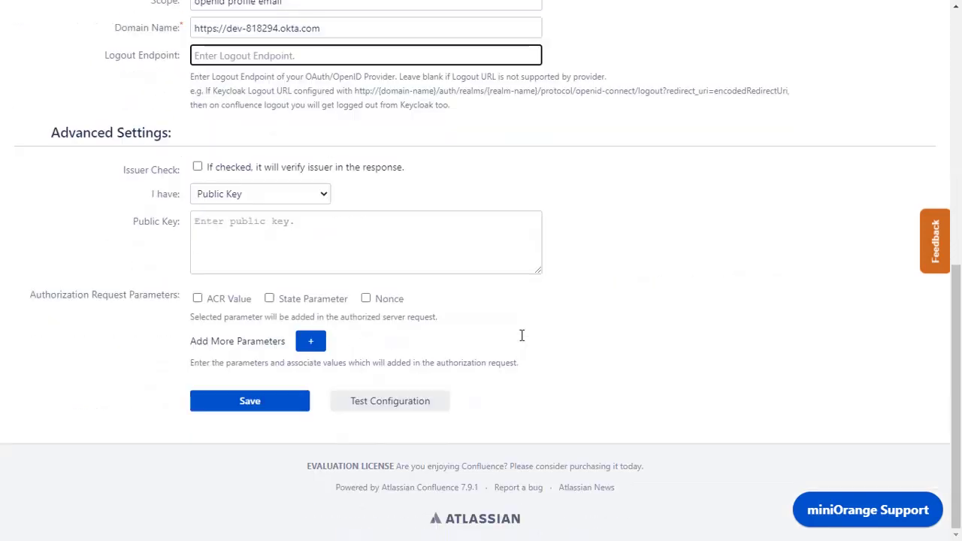
{"action": "left_click", "coordinate": [260, 400]}
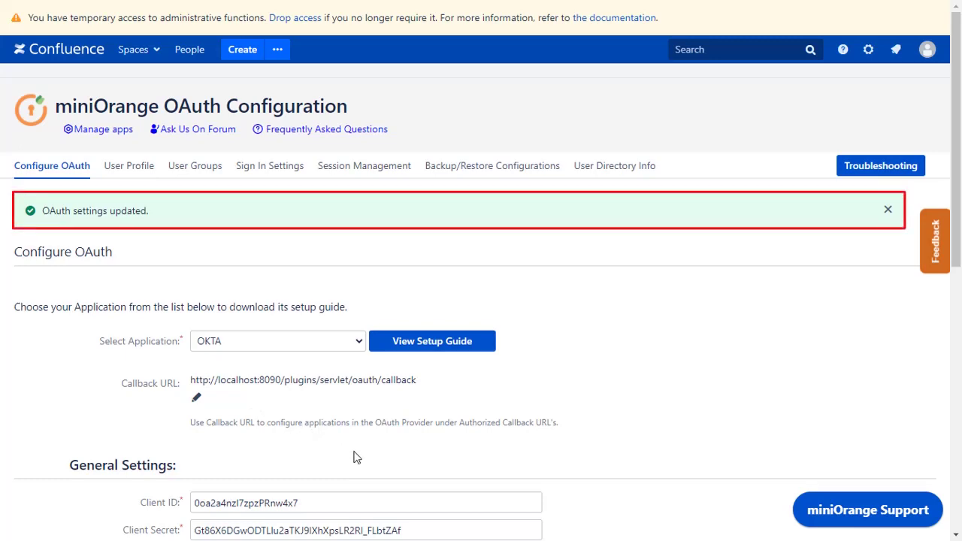
- Run Test Configuration and review the TEST SUCCESSFUL popup and its User Attributes table
{"action": "scroll", "coordinate": [354, 456], "scroll_direction": "down", "scroll_amount": 8}
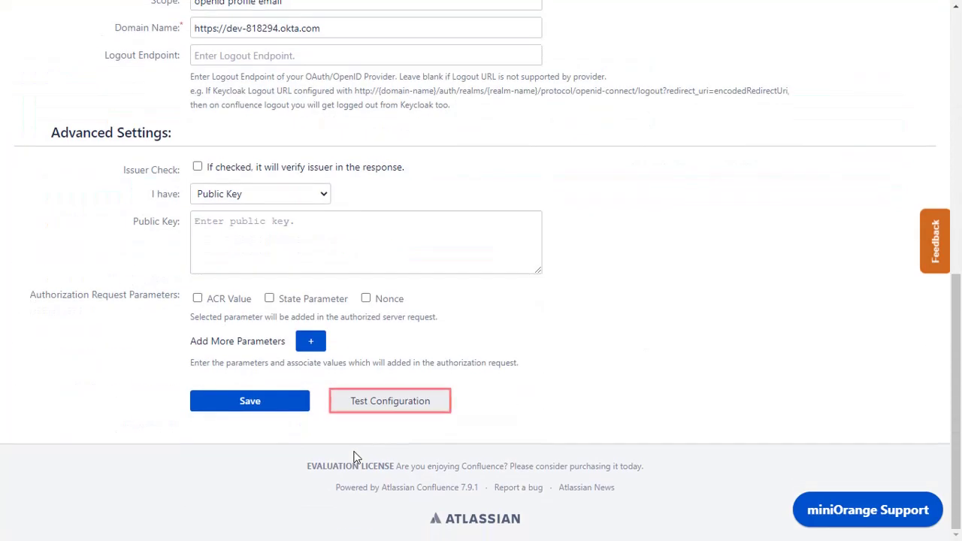
{"action": "left_click", "coordinate": [365, 407]}
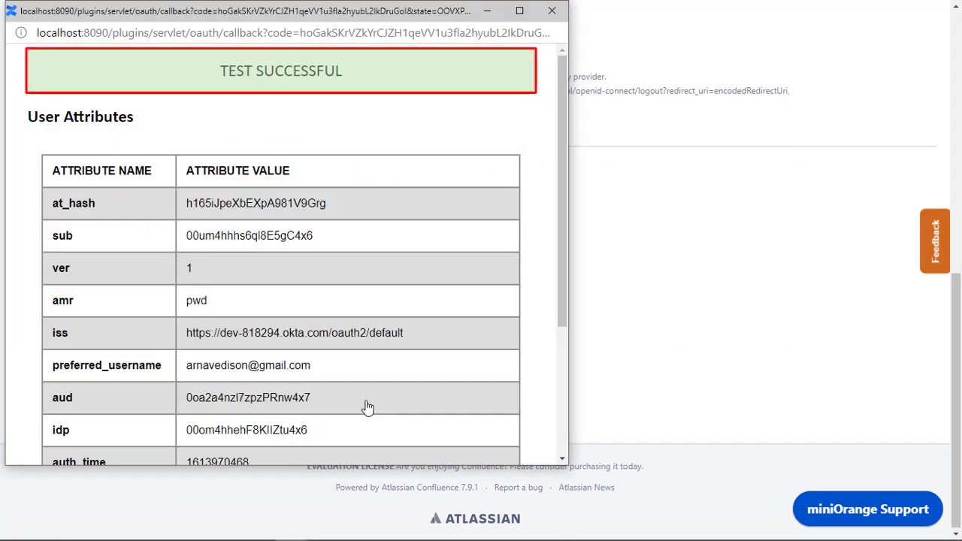
{"action": "left_click_drag", "start_coordinate": [562, 298], "coordinate": [563, 444]}
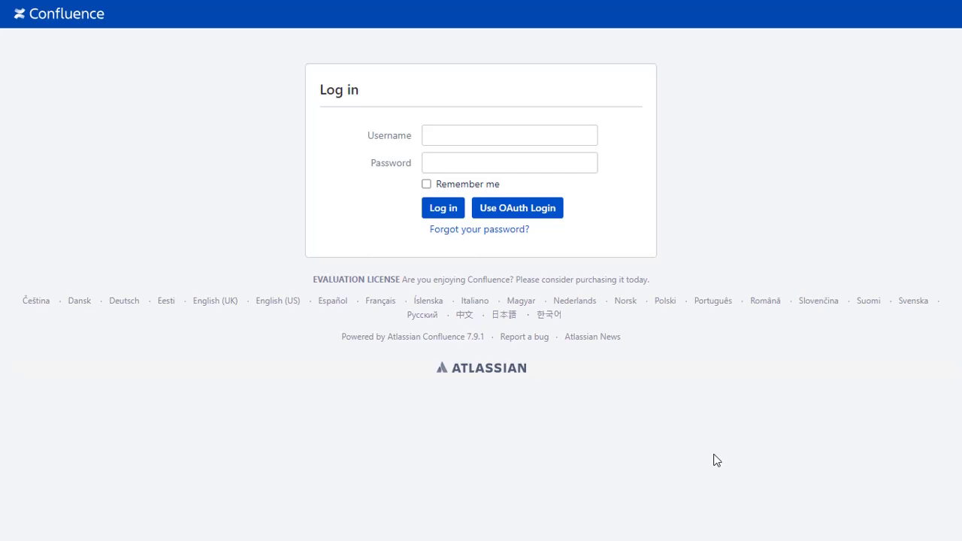
- Sign in via Use OAuth Login with the Okta account's e-mail username and password
{"action": "left_click", "coordinate": [554, 207]}
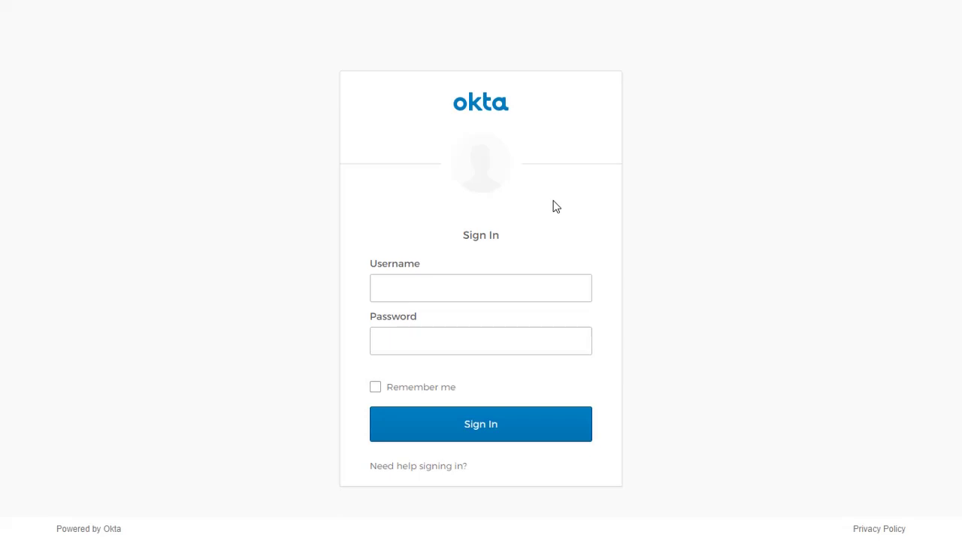
{"action": "left_click", "coordinate": [517, 293]}
{"action": "left_click", "coordinate": [500, 337]}
{"action": "type", "text": "***********"}
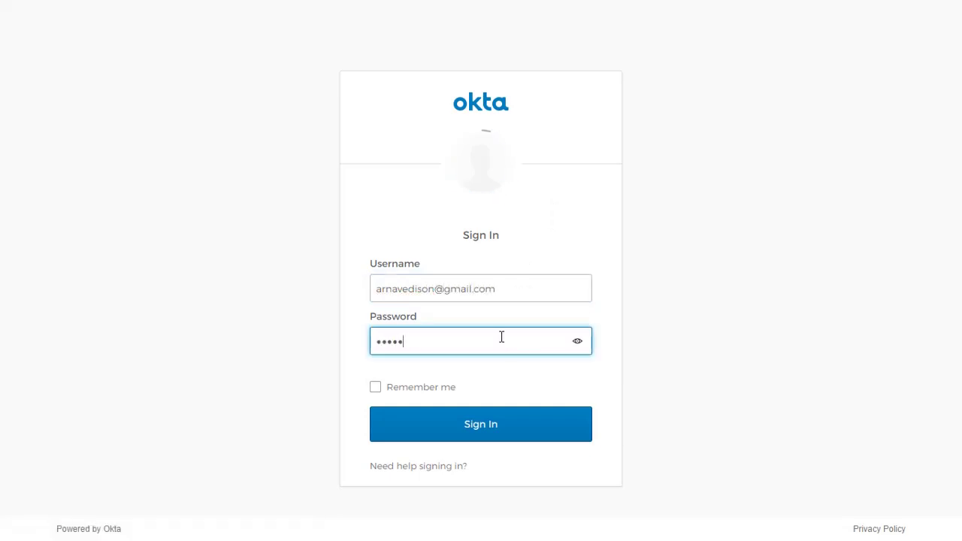
{"action": "left_click", "coordinate": [500, 428]}
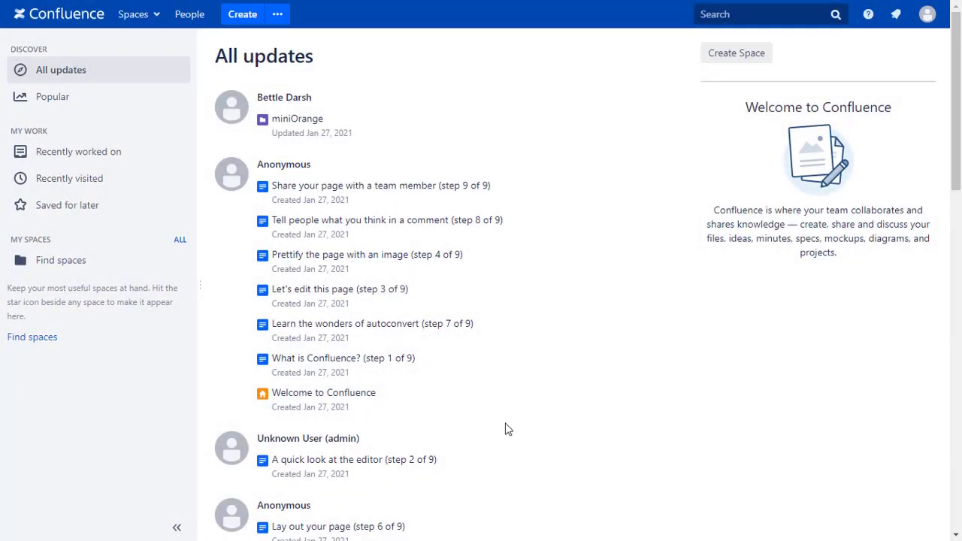
- Open the signed-in user's Profile page from the top-bar avatar menu
{"action": "left_click", "coordinate": [927, 14]}
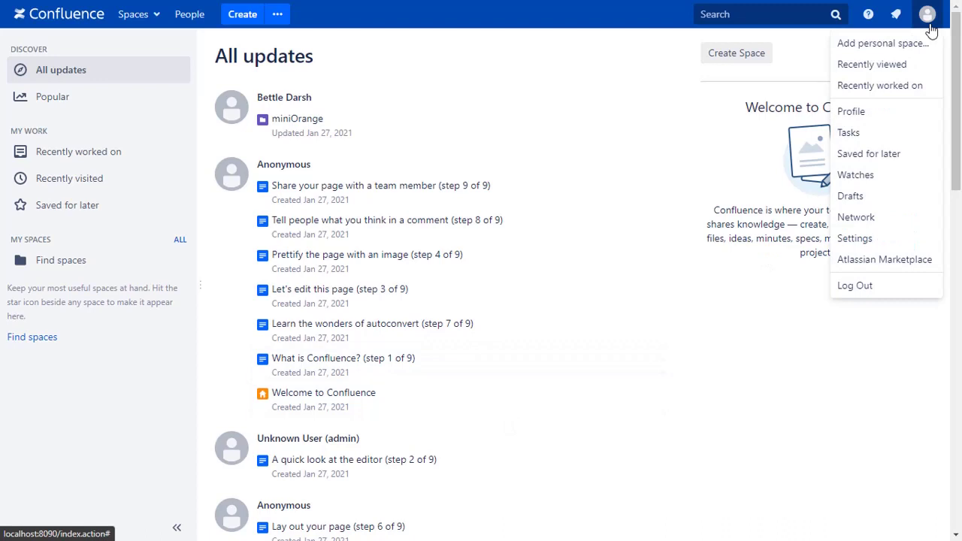
{"action": "left_click", "coordinate": [860, 113]}
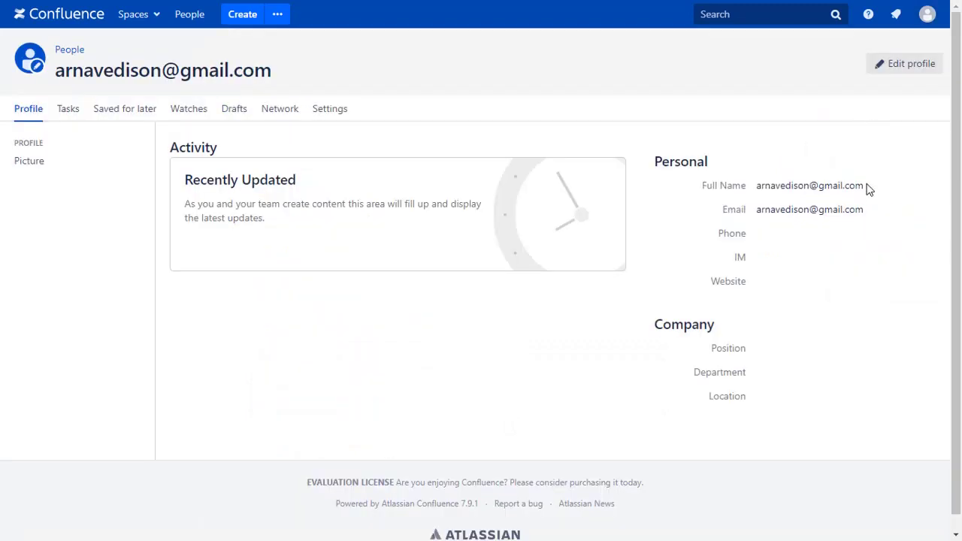